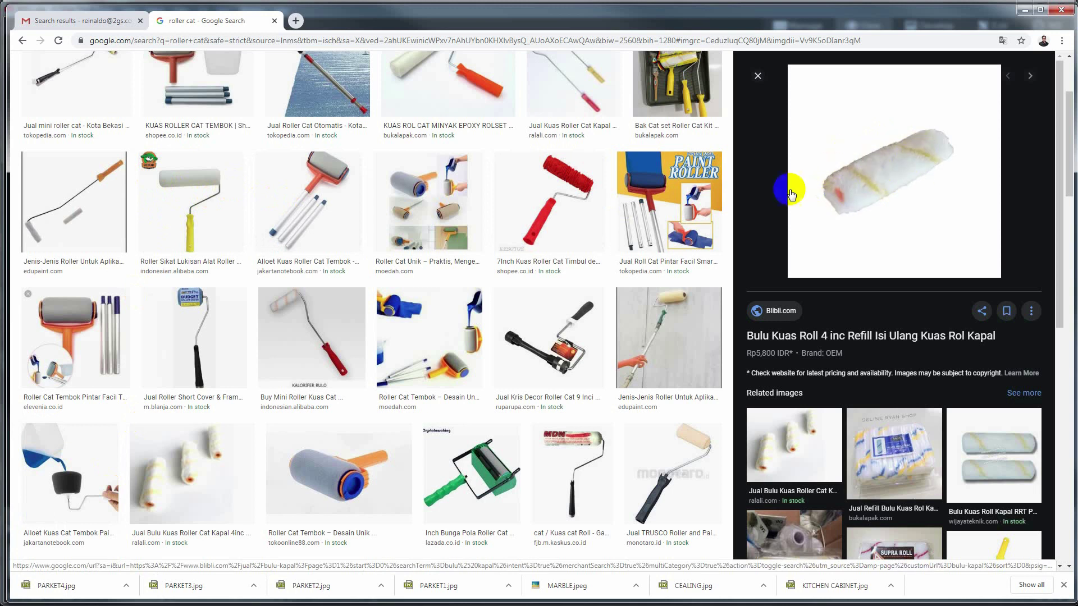
- Preview the Alibaba yellow-handled roller image, then un-maximize Chrome to reveal WALL.jpg in ACDSee
click(172, 181)
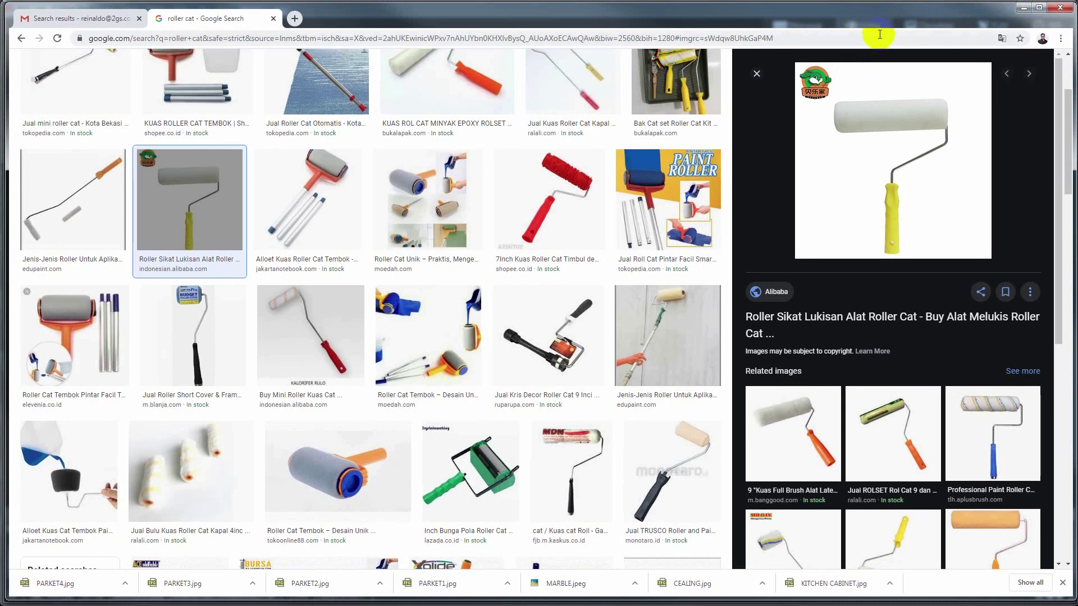
drag(986, 14, 1032, 277)
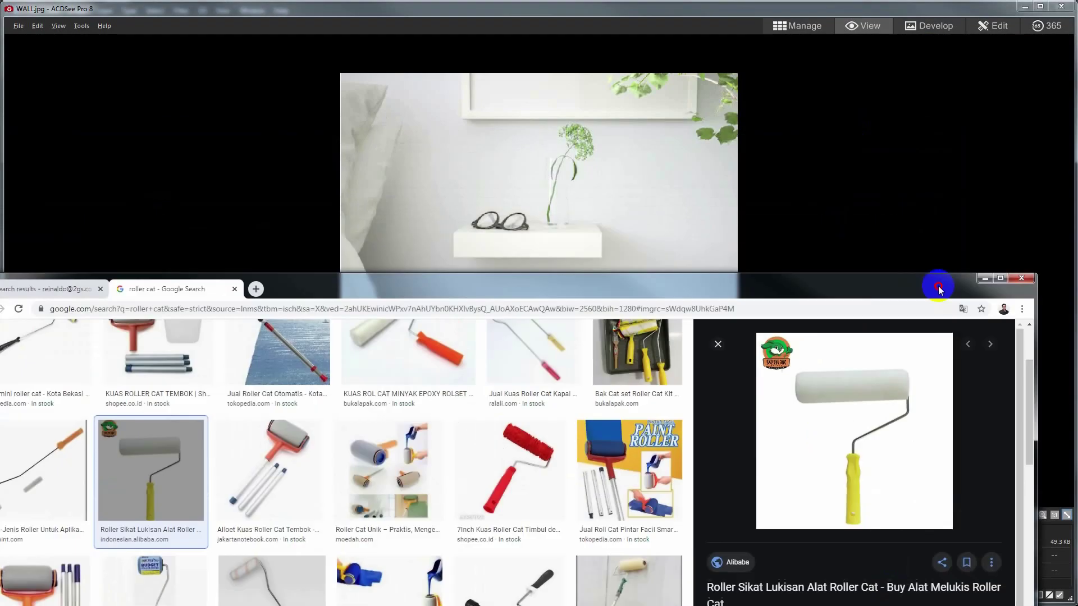
- Show WALL.jpg at actual size, pan over the wall and books, and settle at 260% zoom
click(1006, 287)
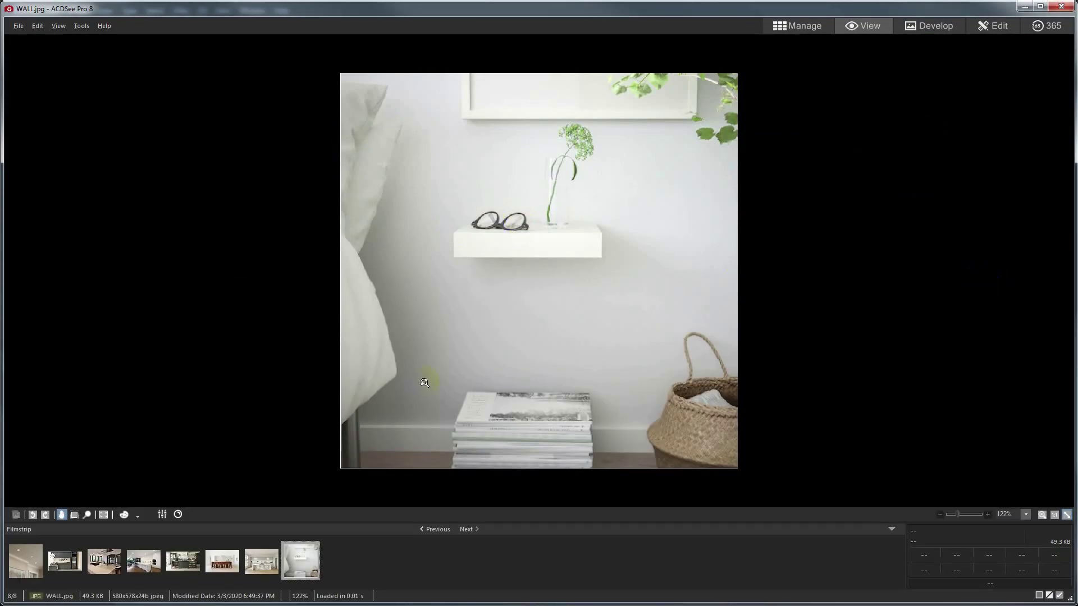
click(405, 397)
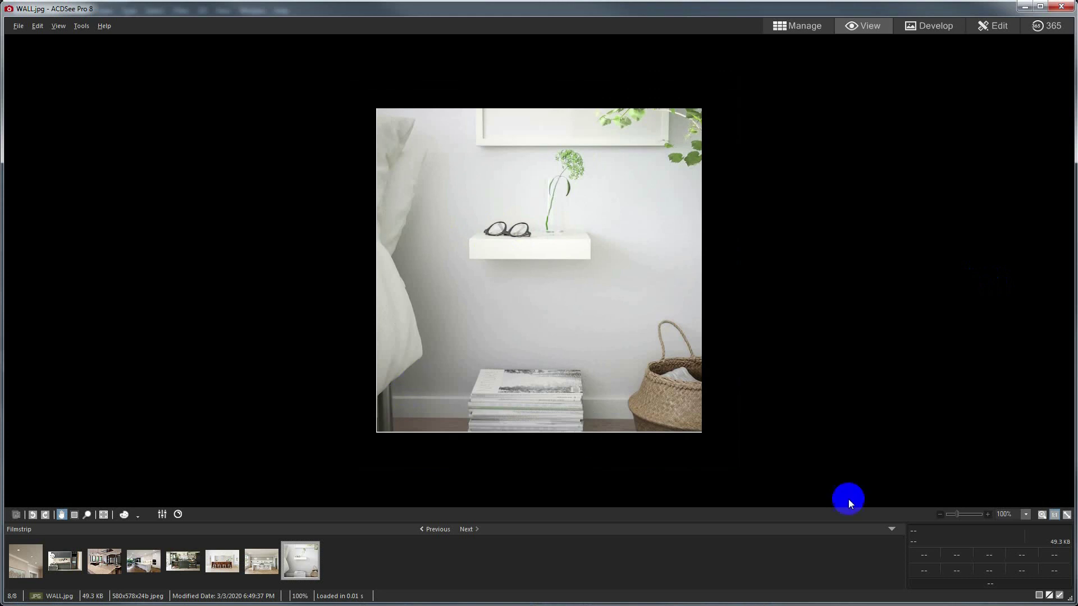
click(964, 515)
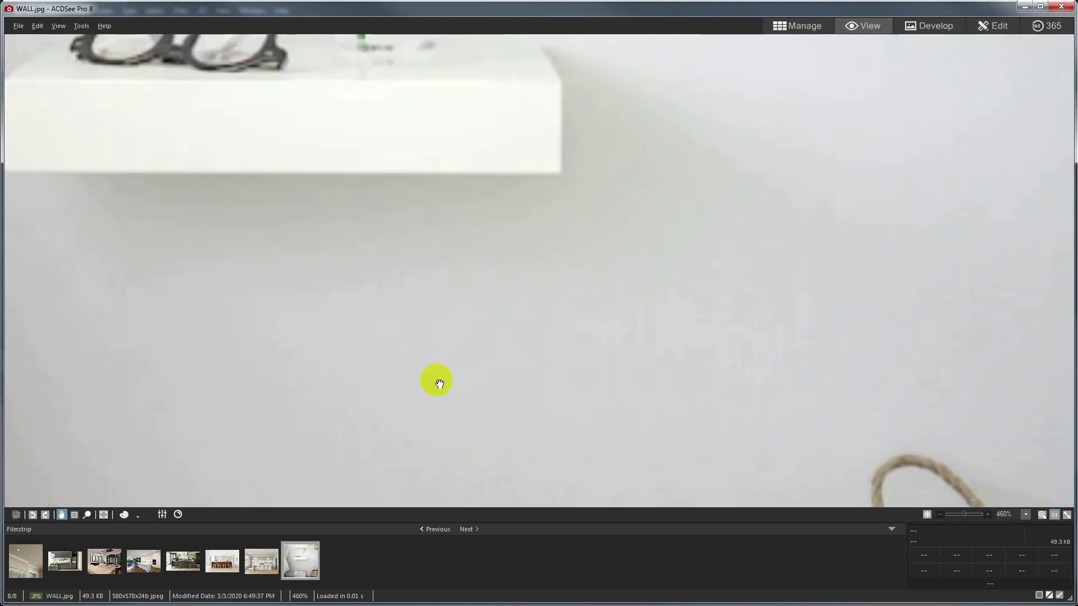
drag(436, 378, 668, 173)
drag(316, 321, 409, 229)
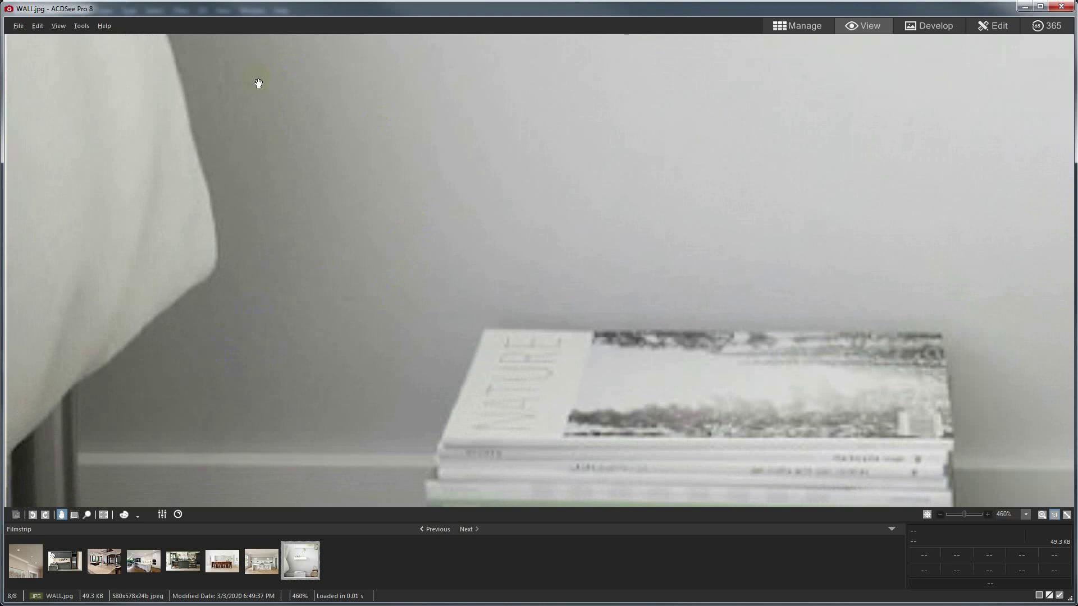
drag(598, 177, 581, 238)
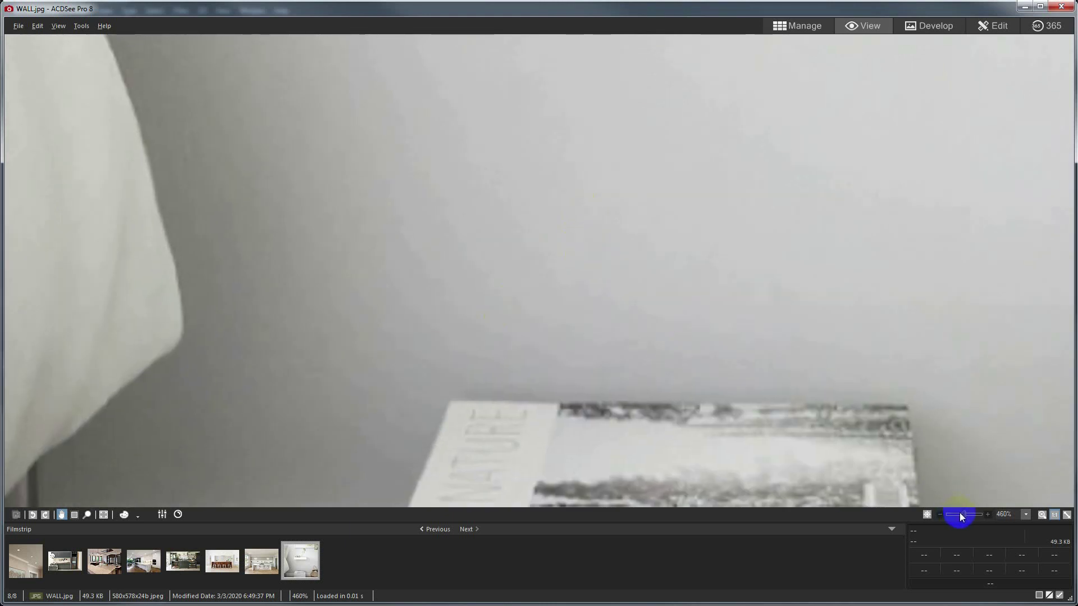
drag(961, 513, 957, 513)
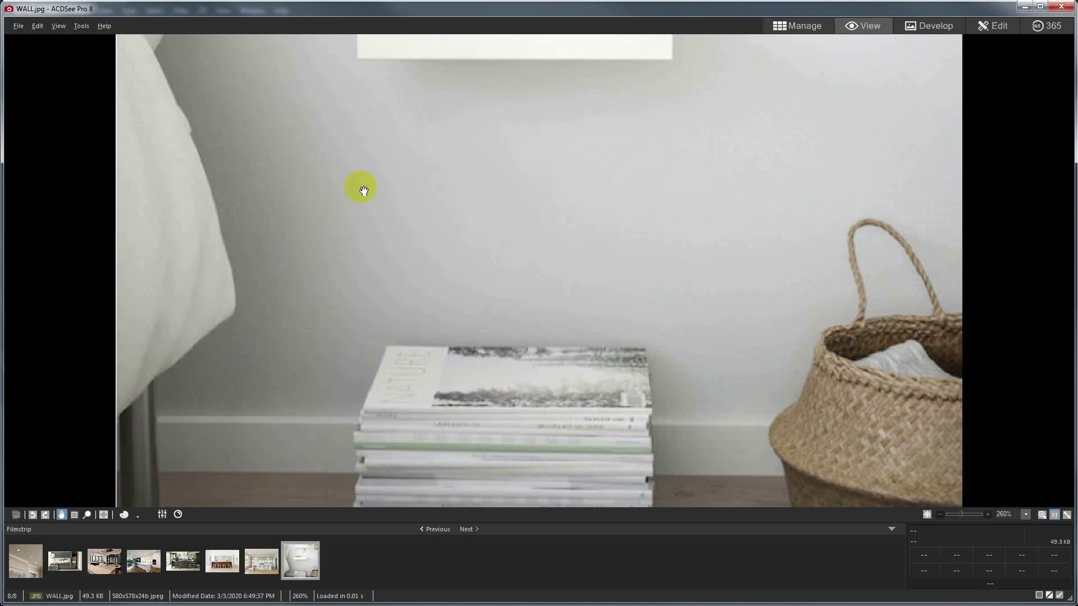
- Pan across WALL.jpg to inspect the shelf, vase, picture frame, plant and basket
drag(368, 121, 368, 319)
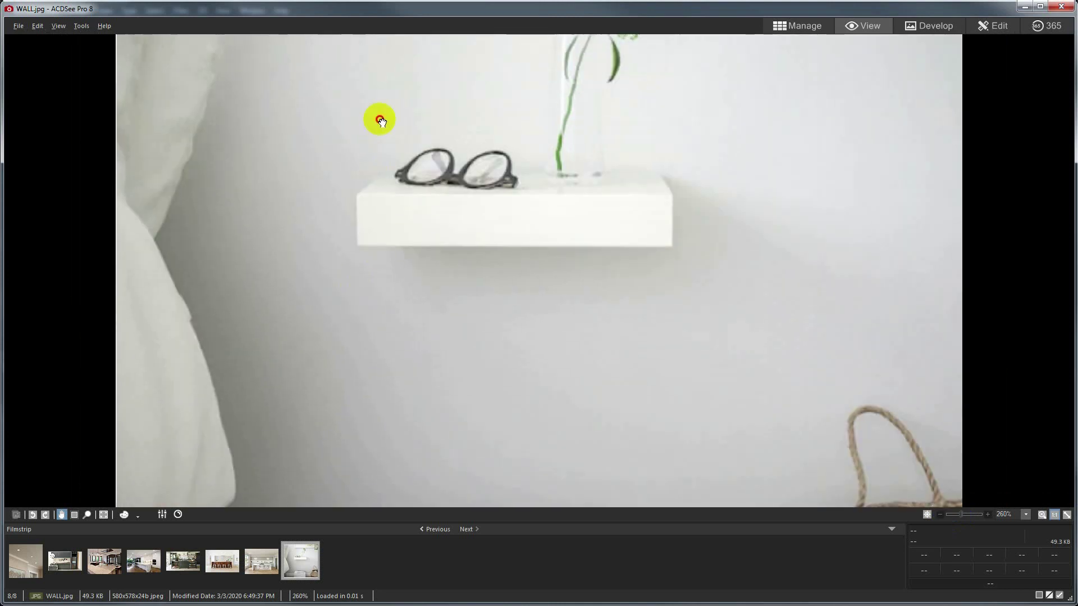
drag(377, 118, 373, 336)
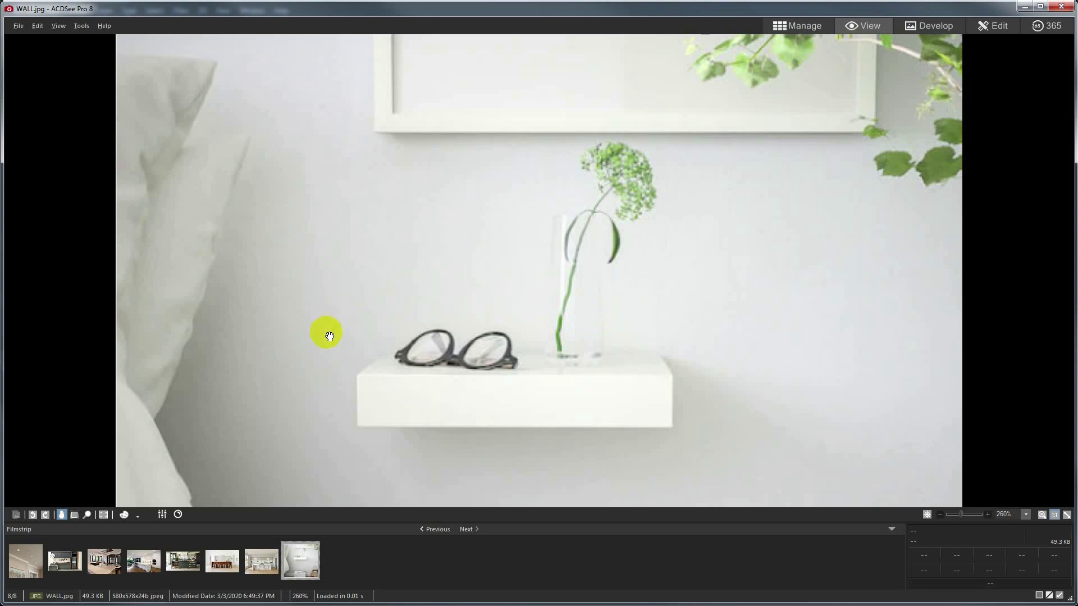
drag(328, 332, 354, 224)
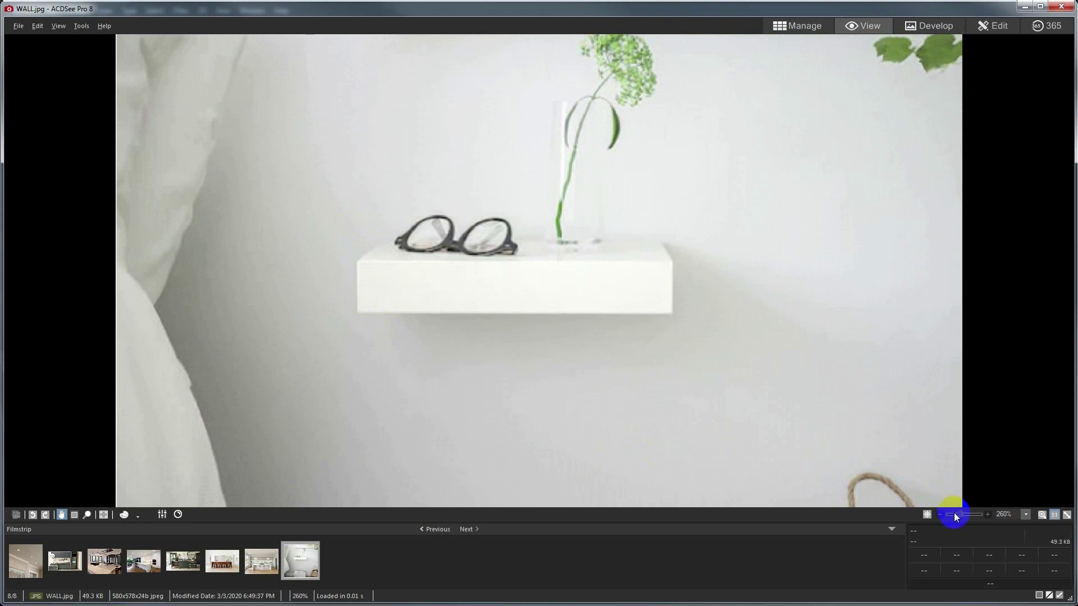
drag(489, 424, 507, 236)
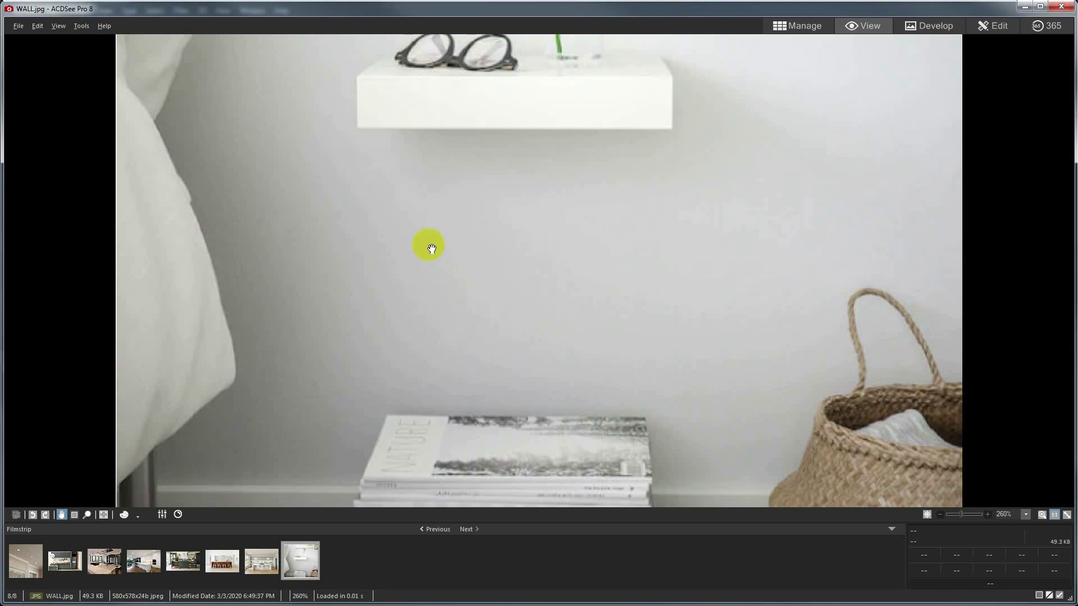
drag(441, 206, 444, 331)
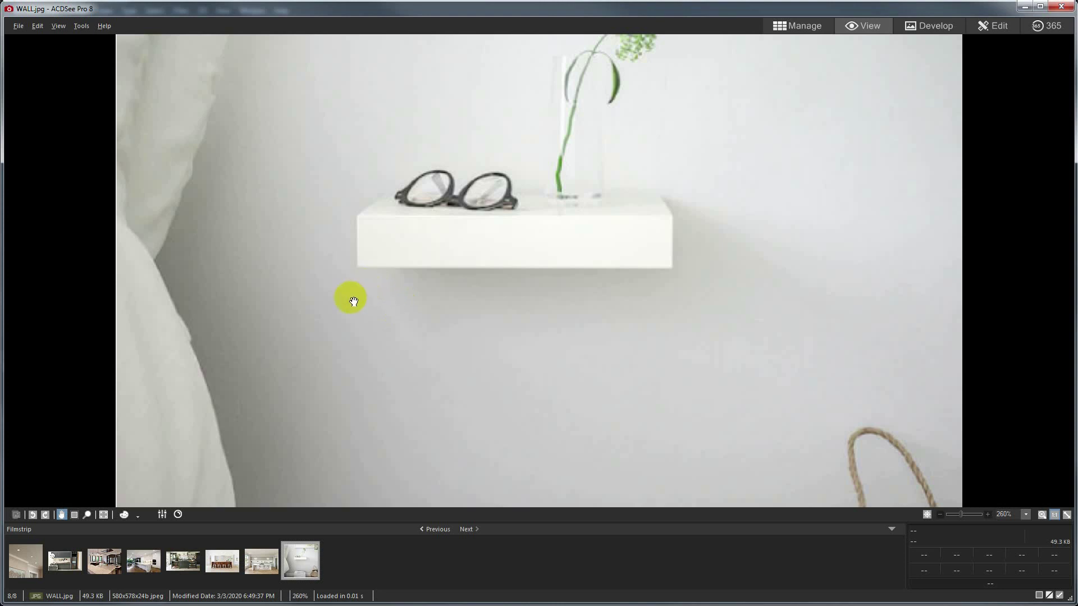
- Fit WALL.jpg to the window and open CEALING.jpg from the filmstrip
key(slash)
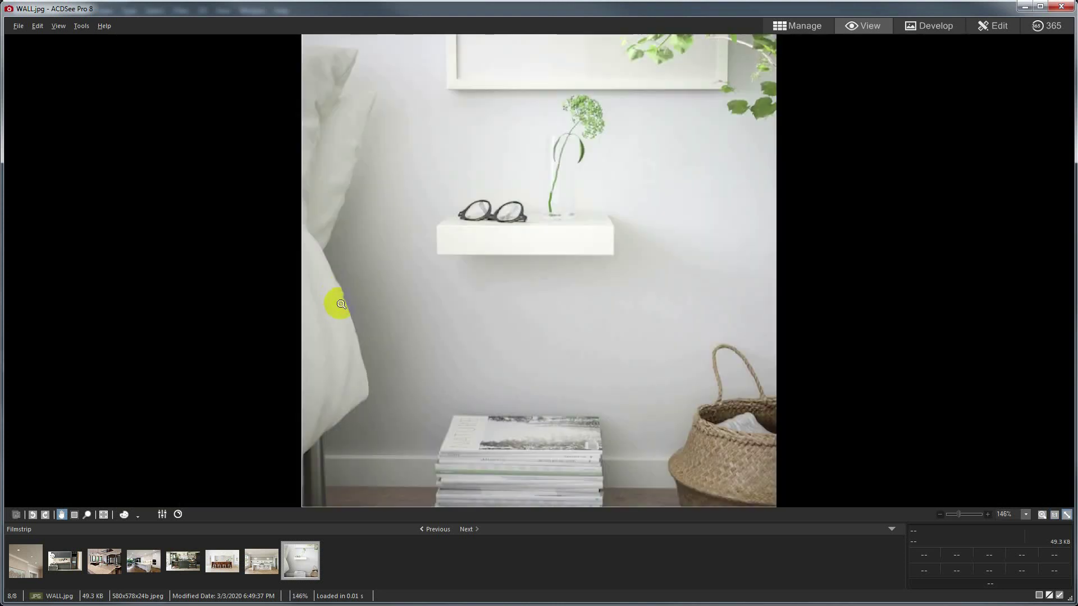
click(125, 565)
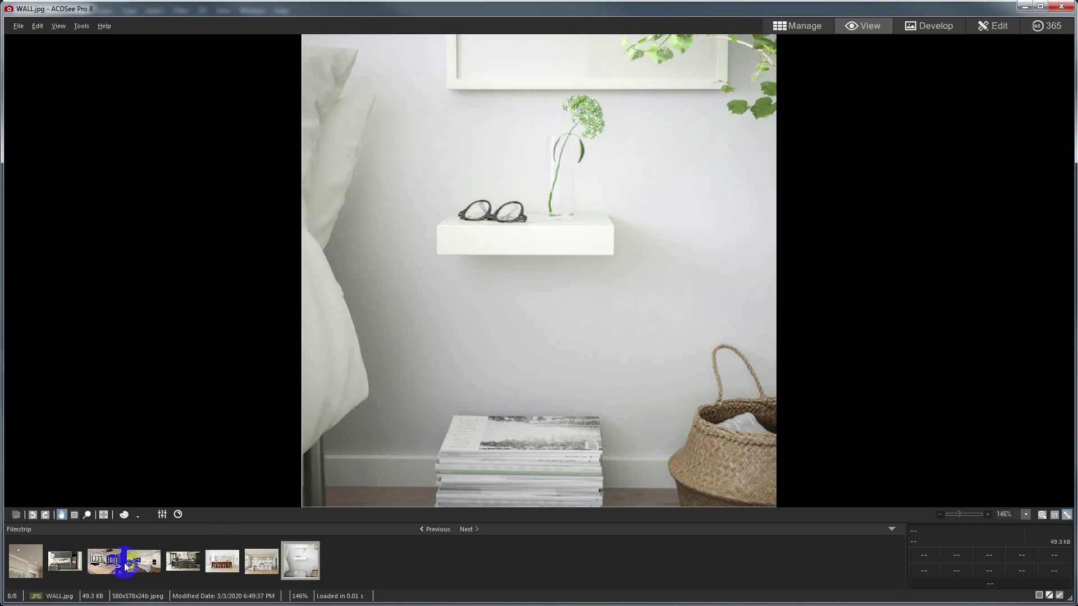
click(31, 559)
- View CEALING.jpg at 100%, enlarge and pan over the lights and molding, then minimize ACDSee
key(slash)
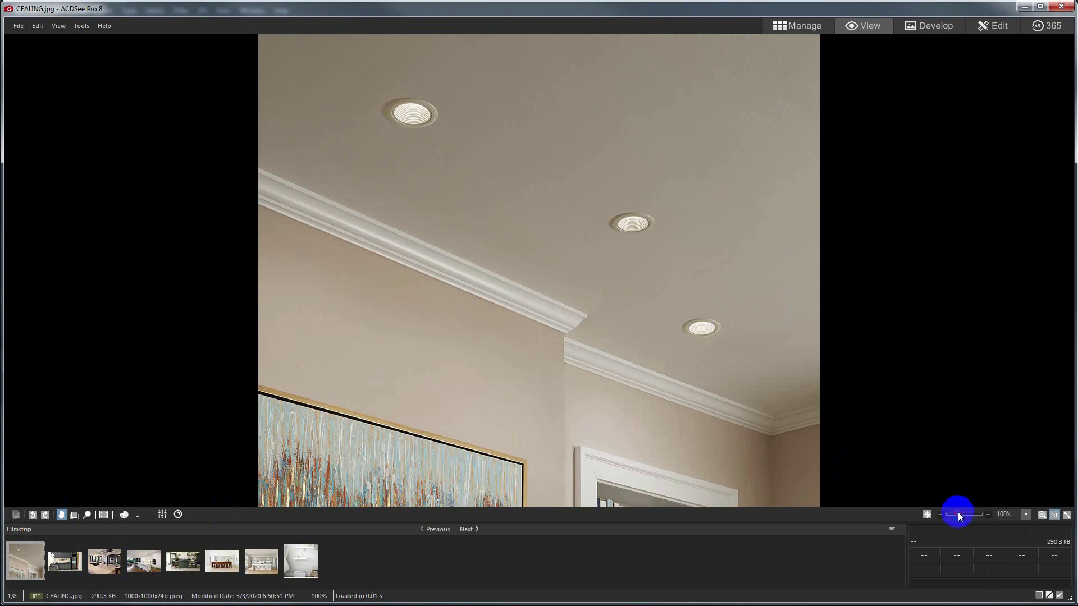
drag(953, 515, 961, 514)
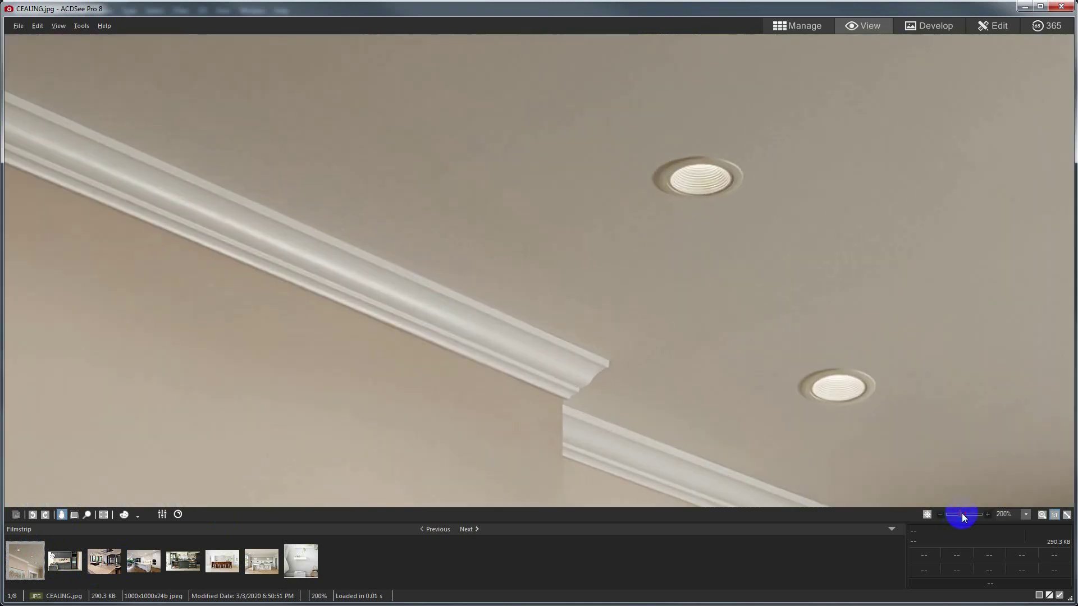
drag(586, 100, 425, 291)
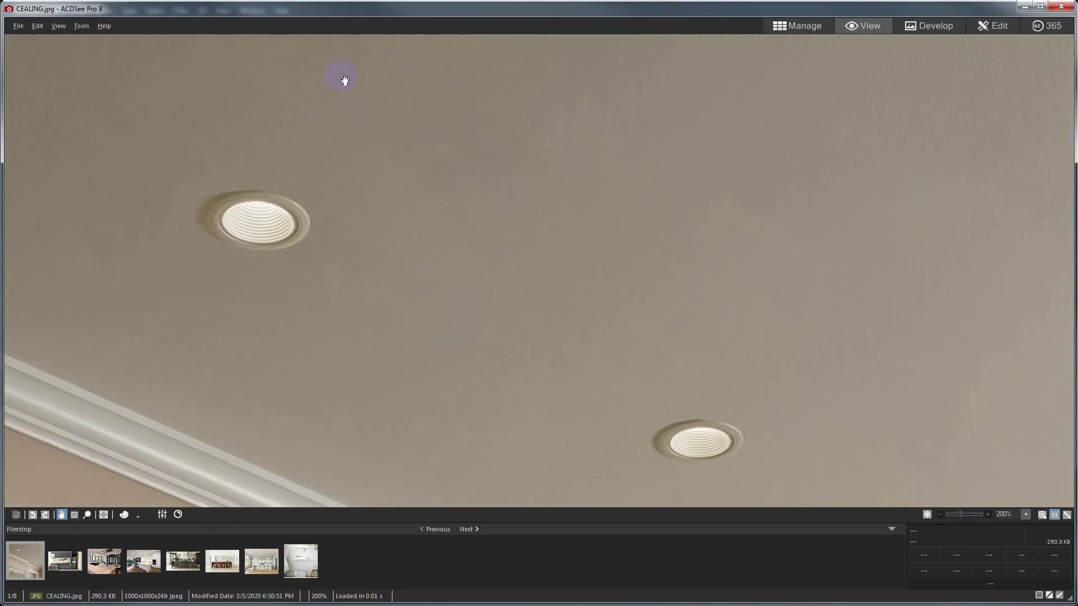
mouse_move(386, 92)
mouse_down()
mouse_move(416, 212)
mouse_move(443, 188)
mouse_move(402, 183)
mouse_move(393, 166)
mouse_up()
drag(529, 221, 356, 108)
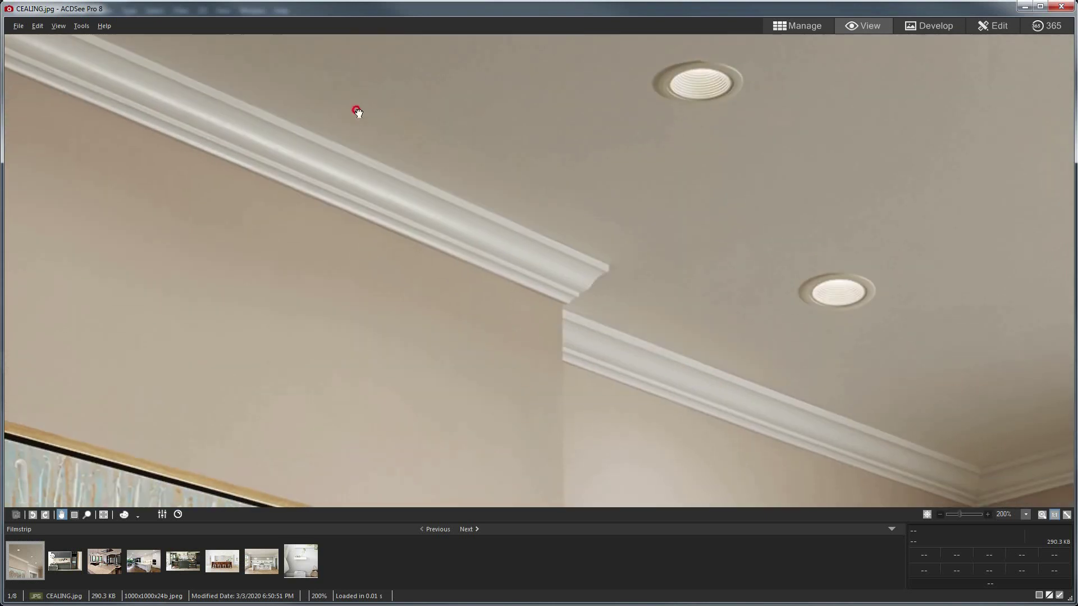
mouse_move(443, 296)
mouse_down()
mouse_move(484, 165)
mouse_move(419, 331)
mouse_up()
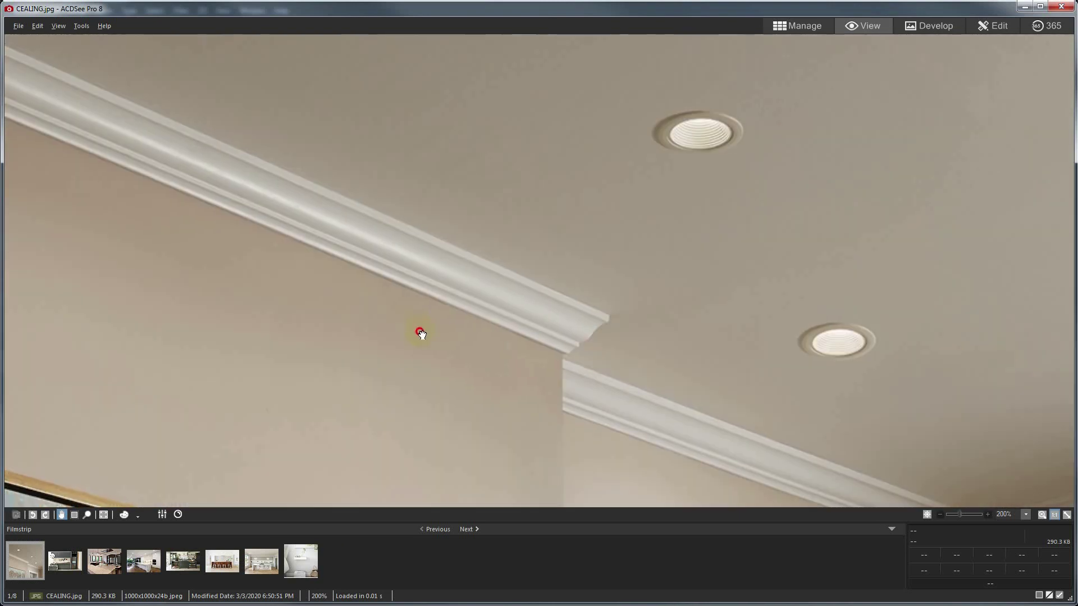
click(1024, 7)
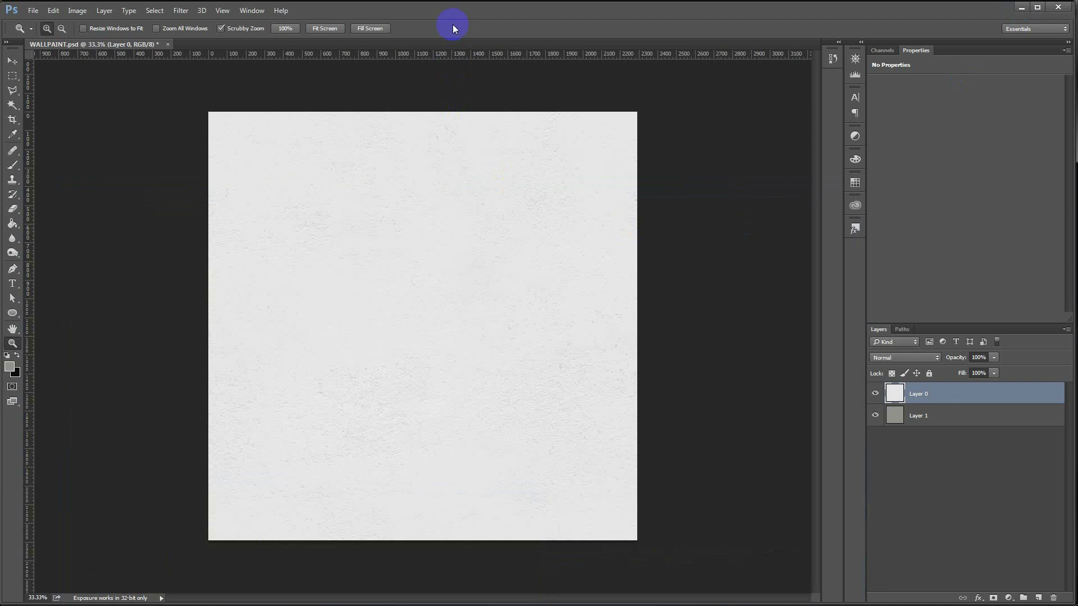
- Zoom WALLPAINT.psd to 50% and scroll over the white texture, then bring ACDSee back
click(13, 344)
click(352, 336)
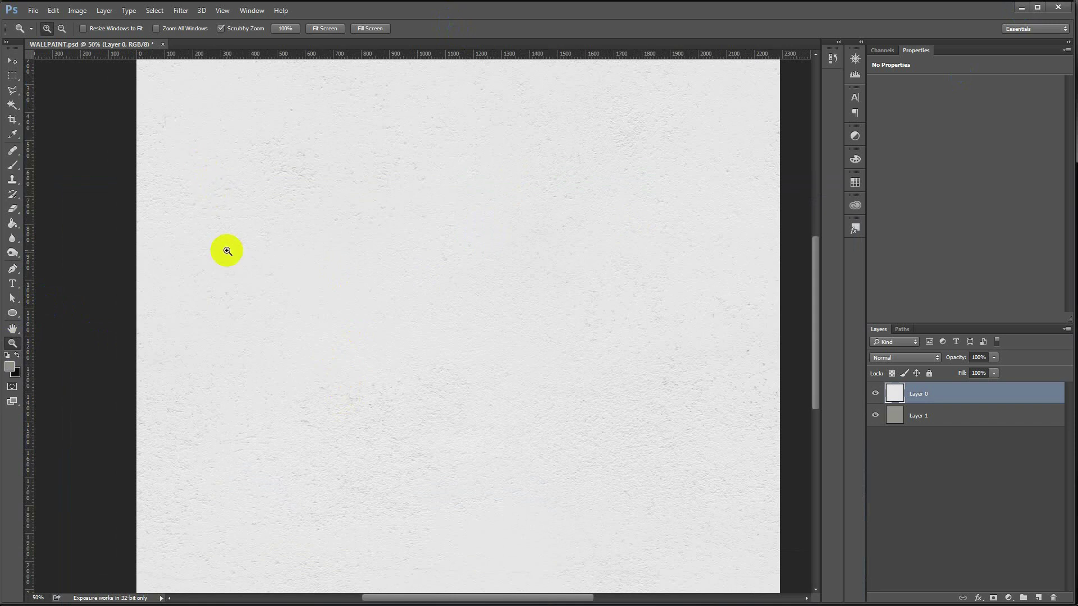
scroll(267, 362, down, 1)
scroll(267, 361, down, 1)
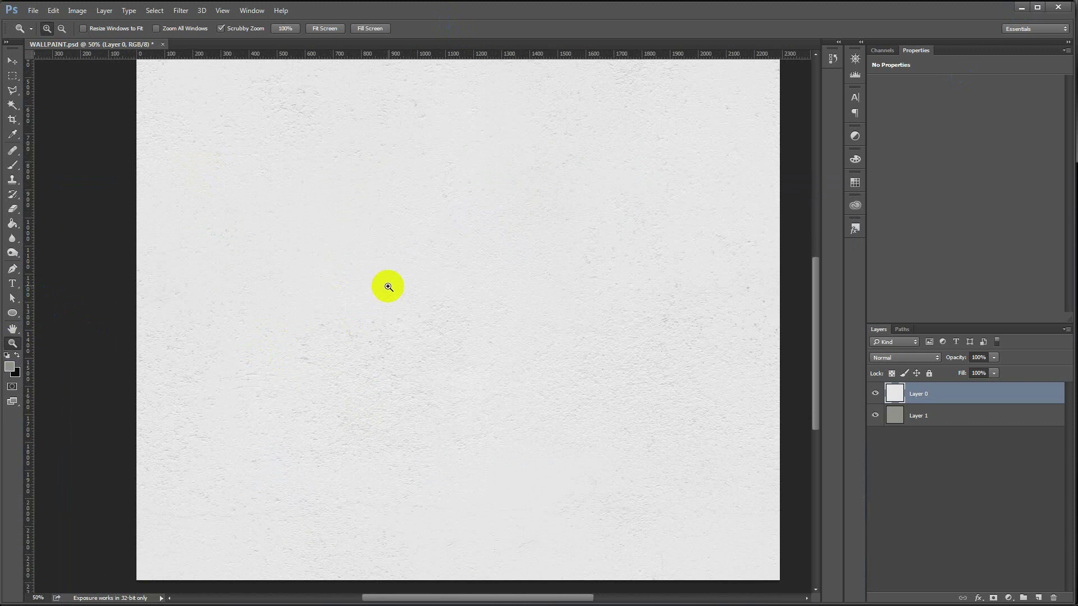
scroll(388, 287, up, 1)
scroll(378, 315, up, 2)
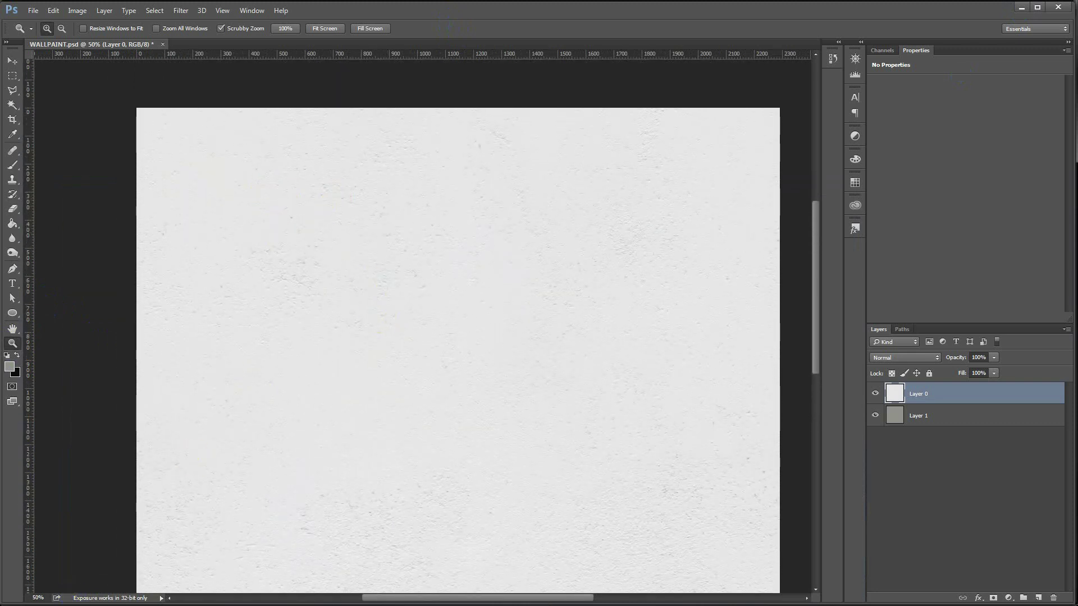
click(241, 603)
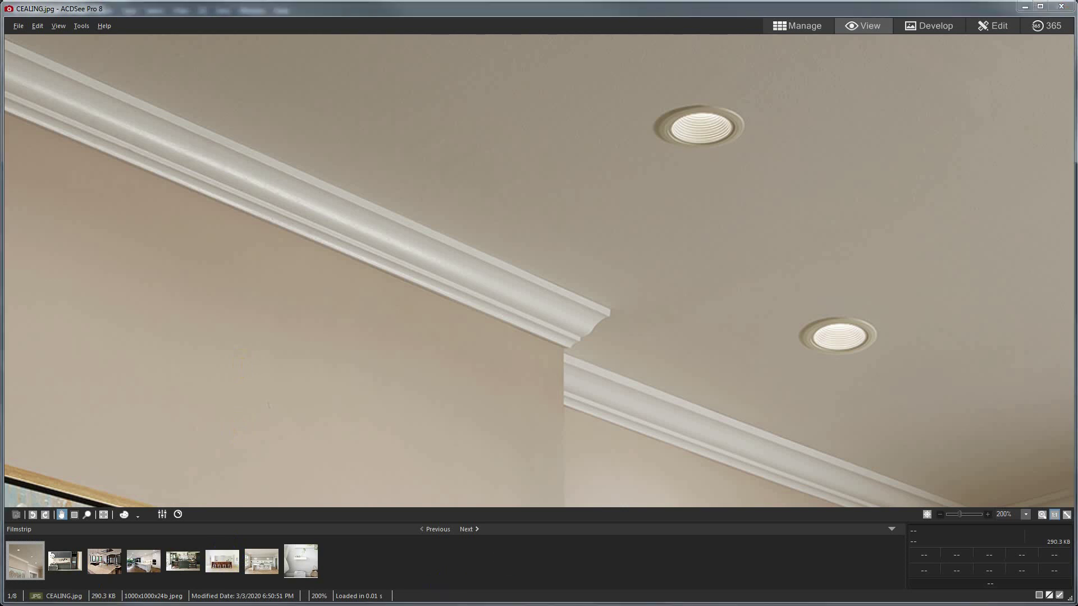
- Switch to the ConcreteStucco0152_1_H.jpg viewer, then minimize it, leaving CEALING.jpg at 200%
click(345, 539)
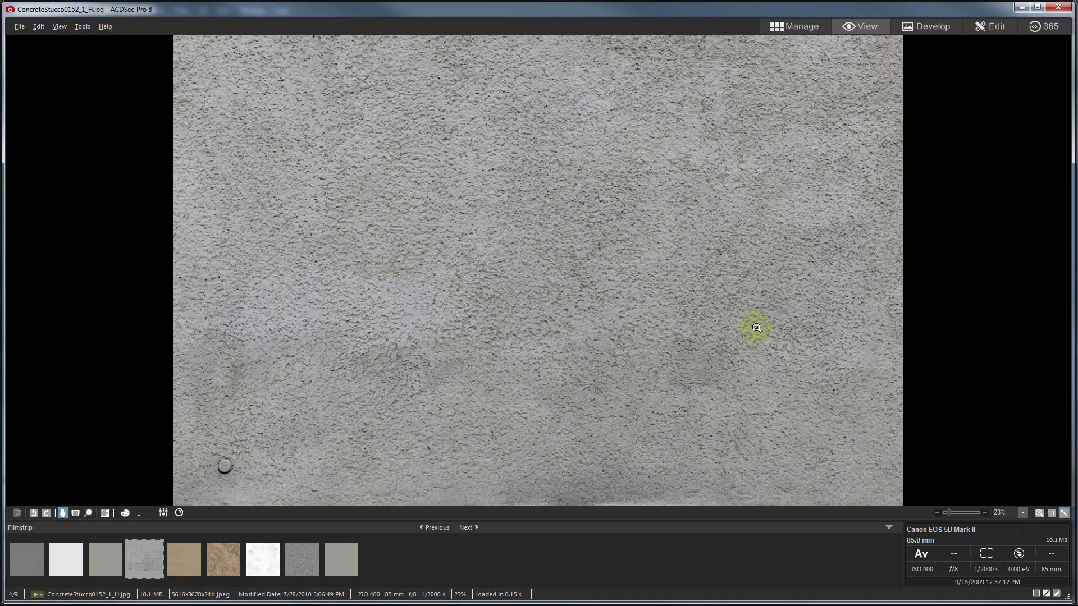
click(1022, 14)
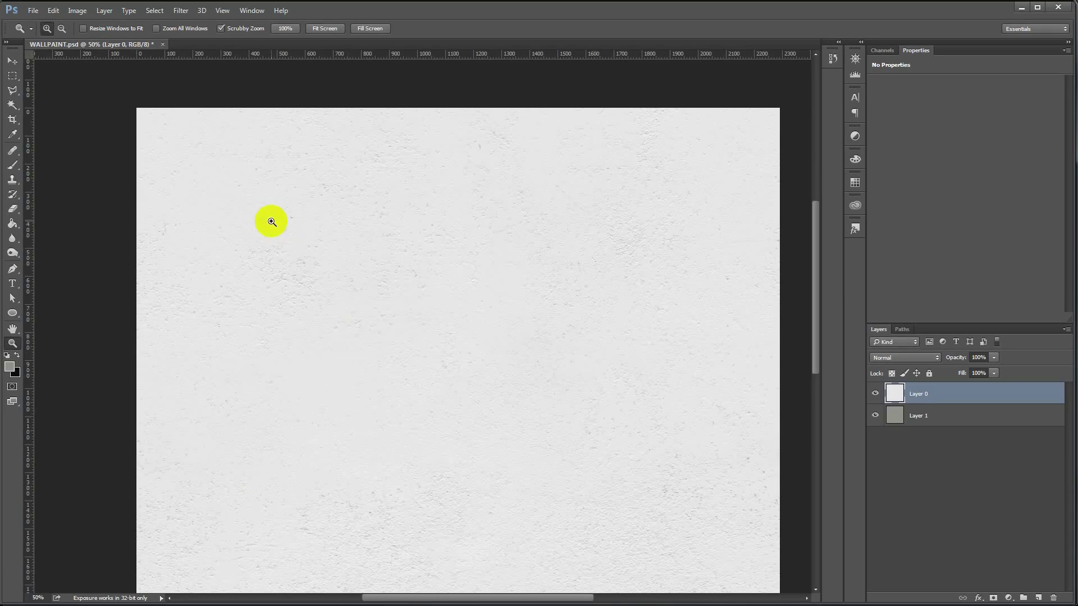
key(ctrl+plus)
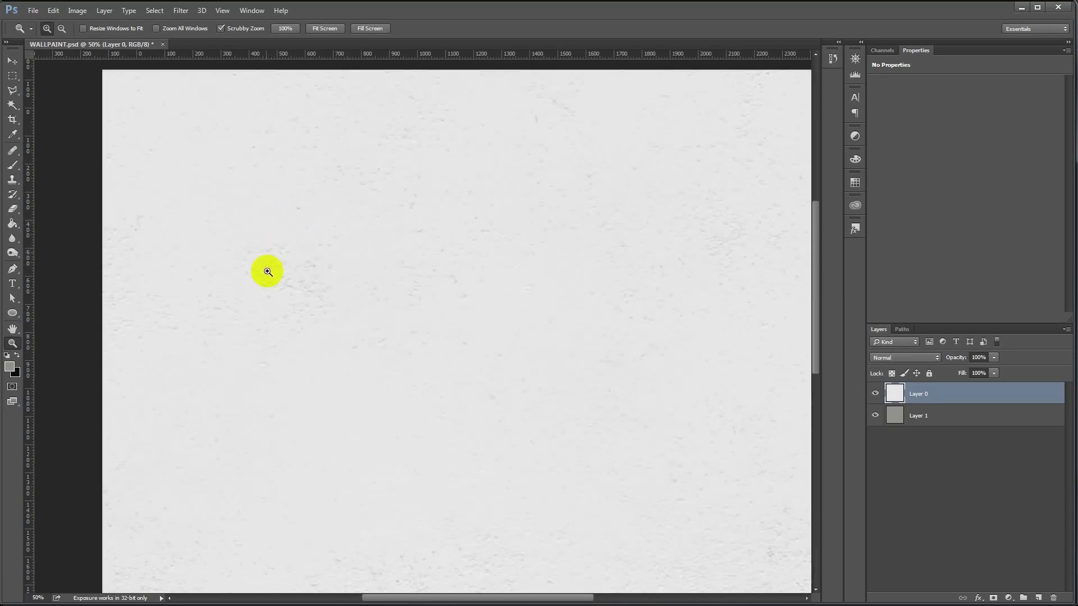
click(270, 289)
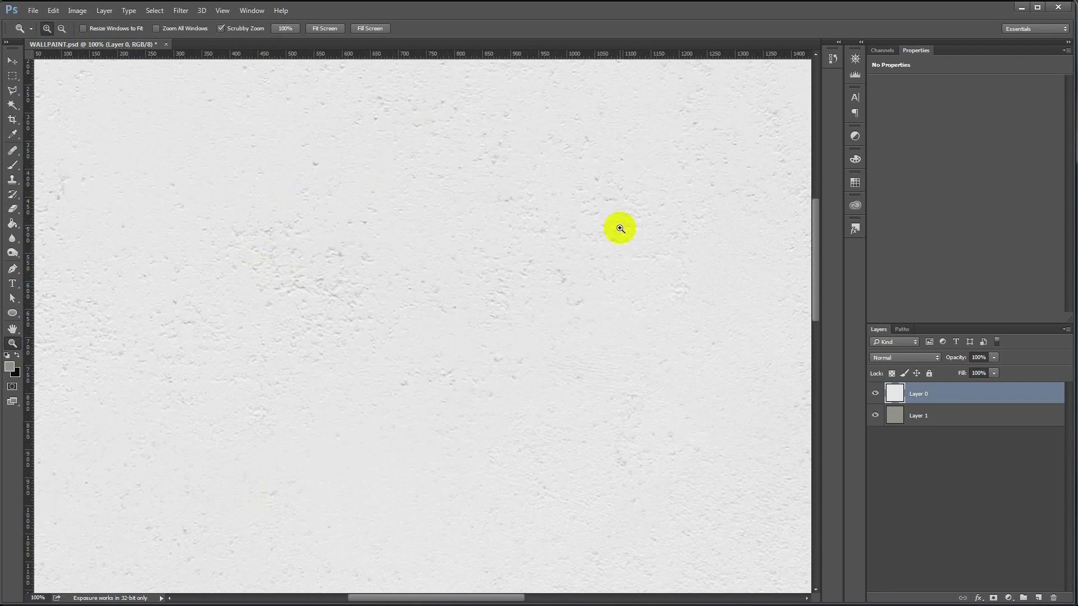
right_click(468, 234)
click(480, 240)
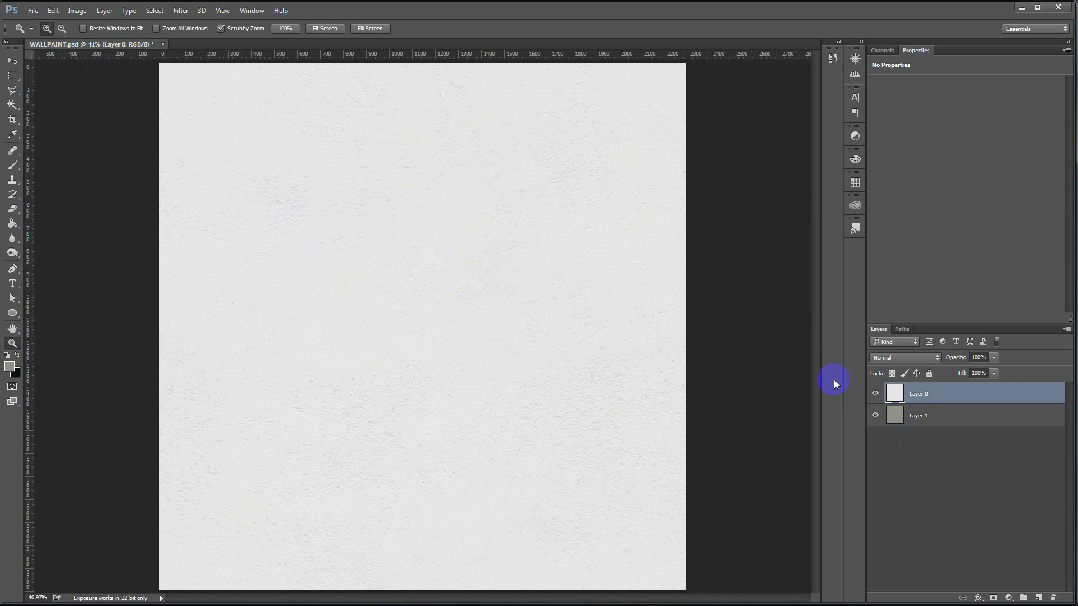
click(874, 395)
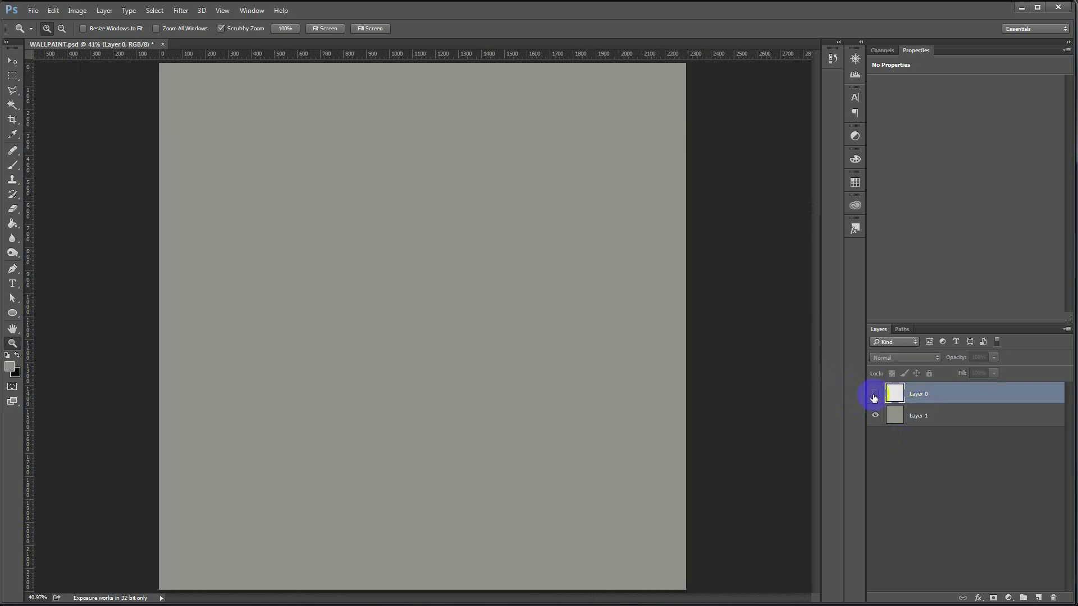
click(921, 415)
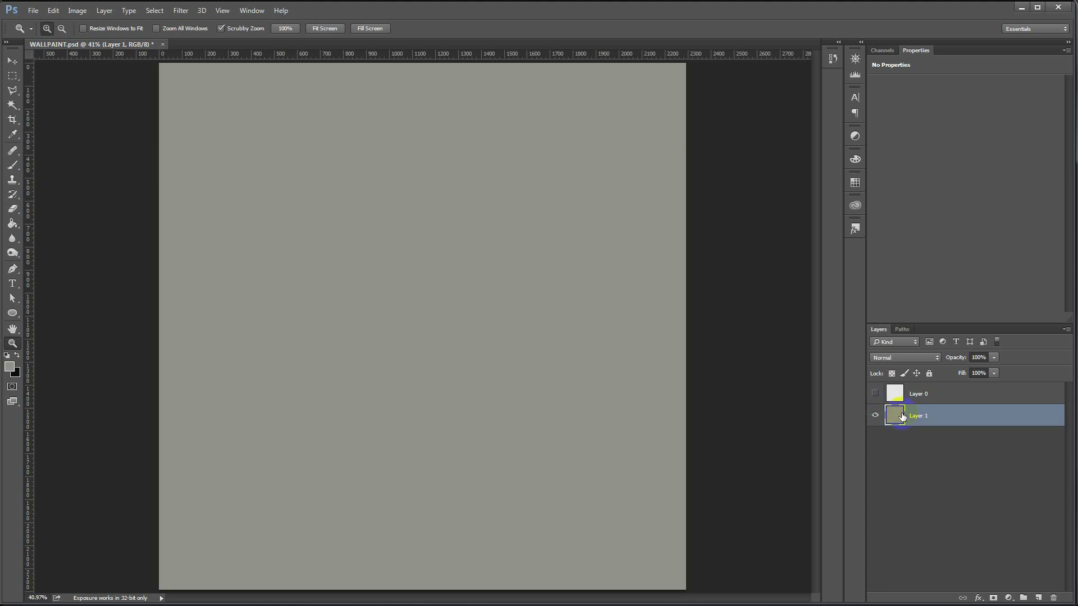
click(133, 364)
drag(923, 416, 929, 396)
click(929, 397)
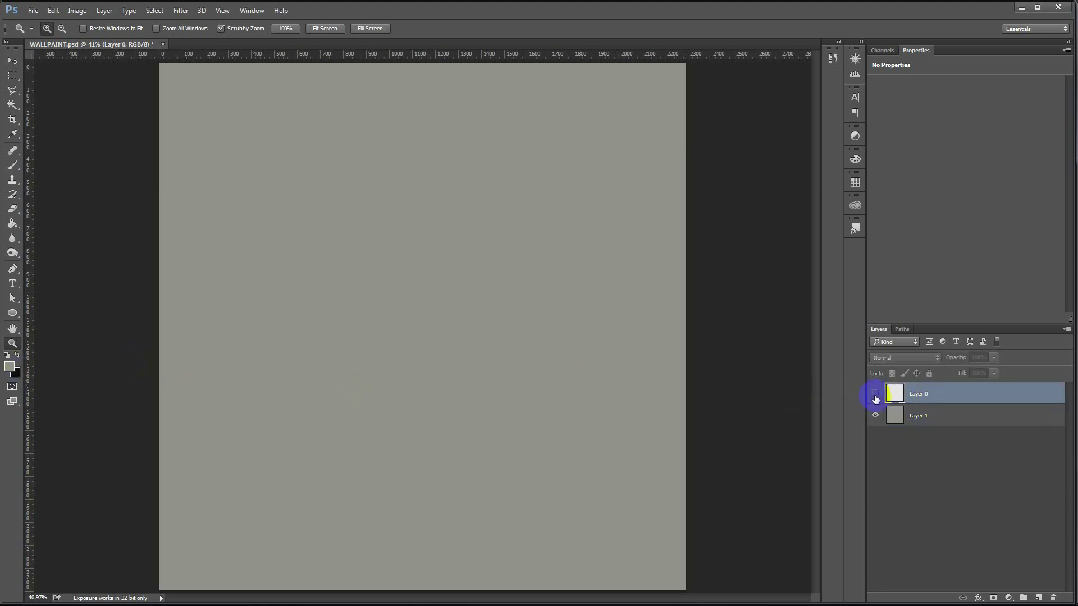
click(875, 394)
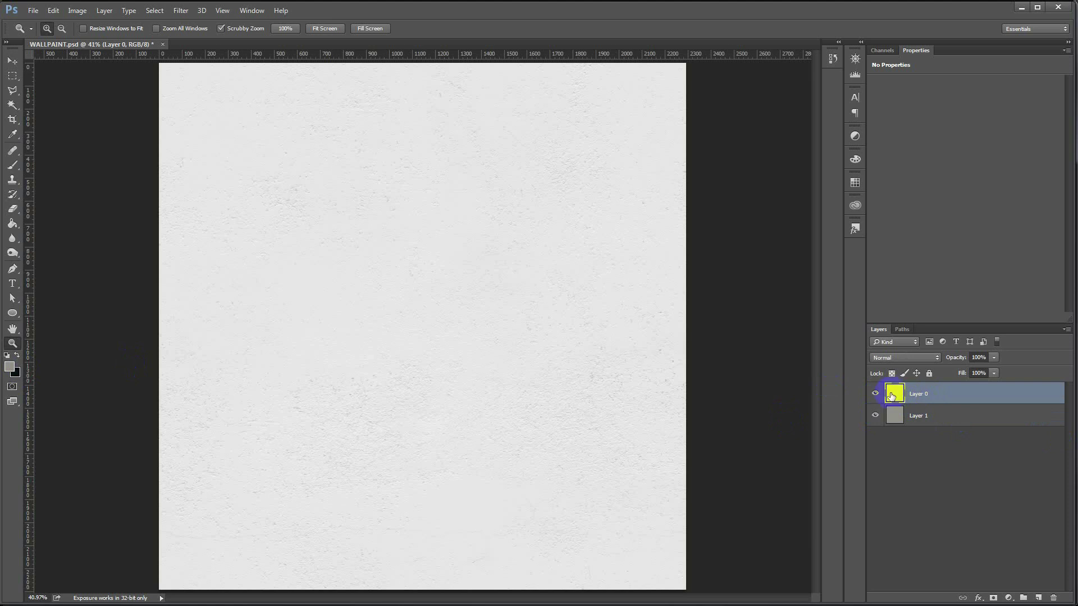
click(994, 357)
click(993, 359)
- Lower Layer 0's opacity to 10%, then zoom to 100% to inspect the faded texture
click(925, 359)
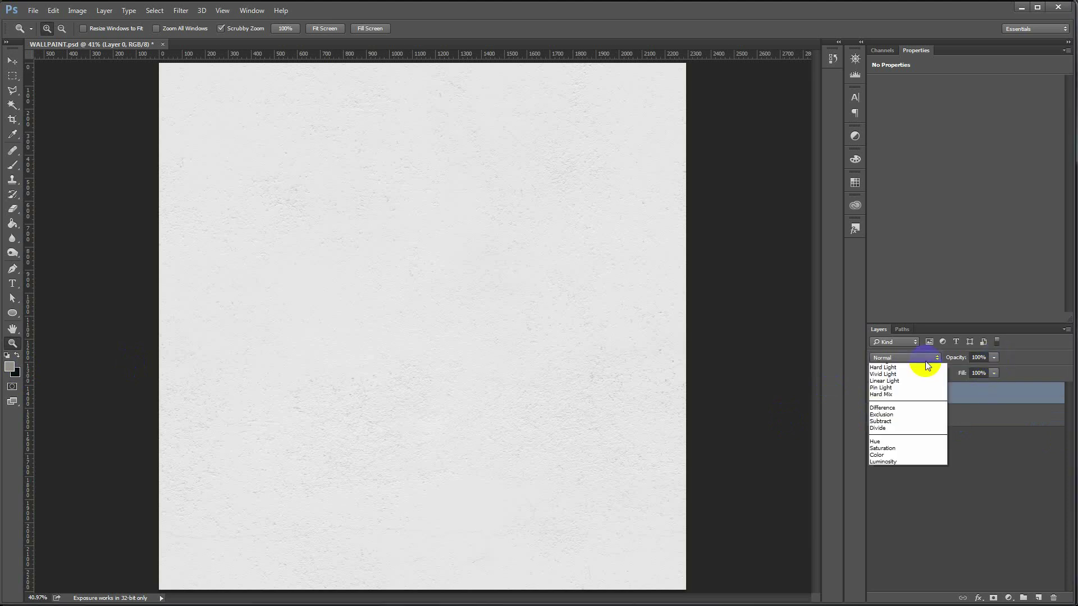
click(994, 357)
drag(993, 369, 955, 374)
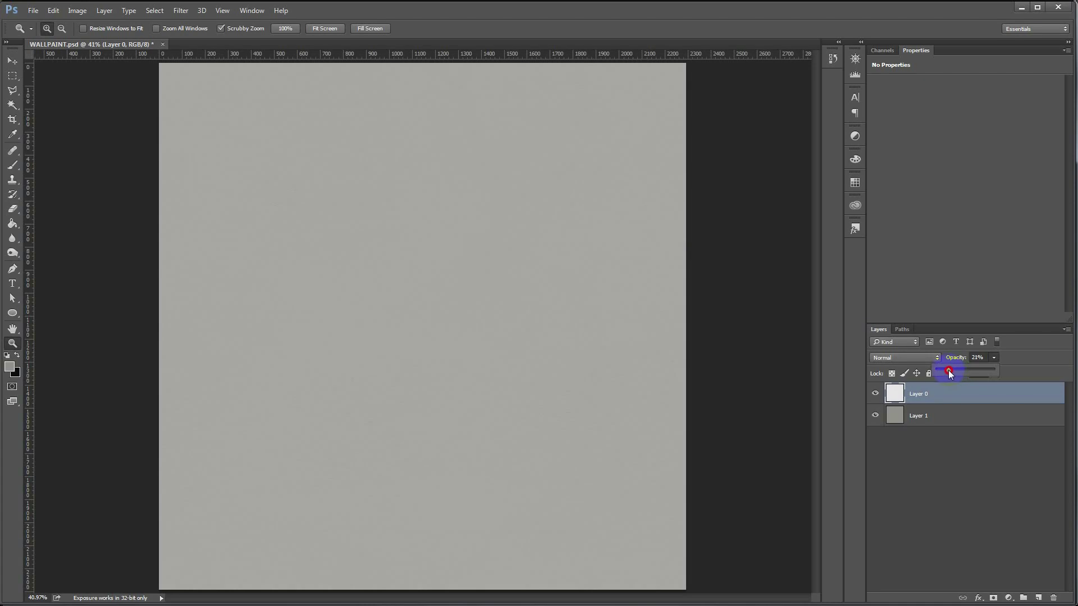
drag(954, 375, 945, 375)
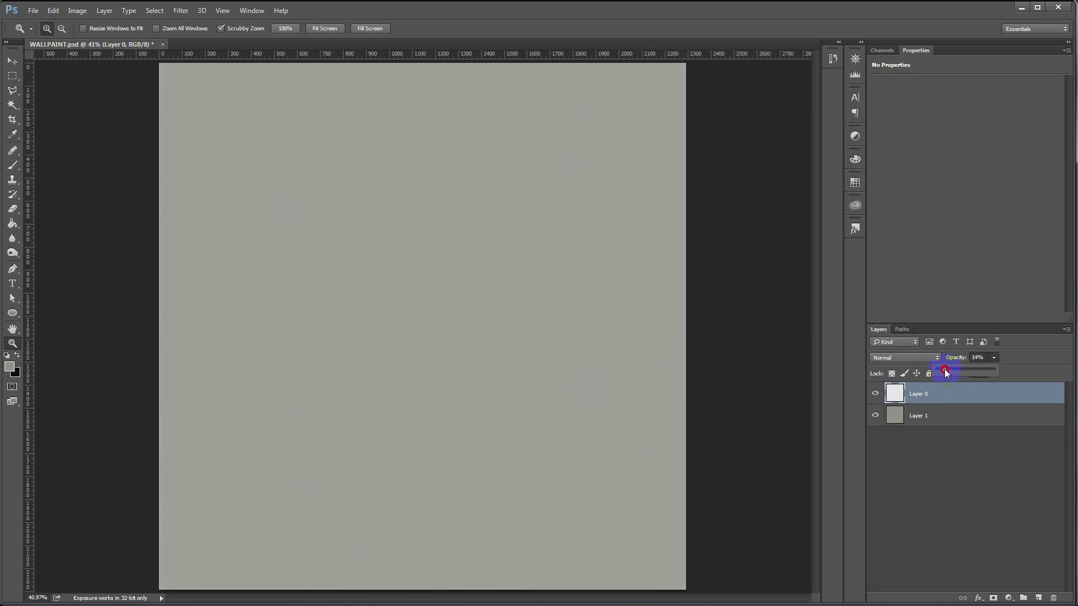
click(976, 358)
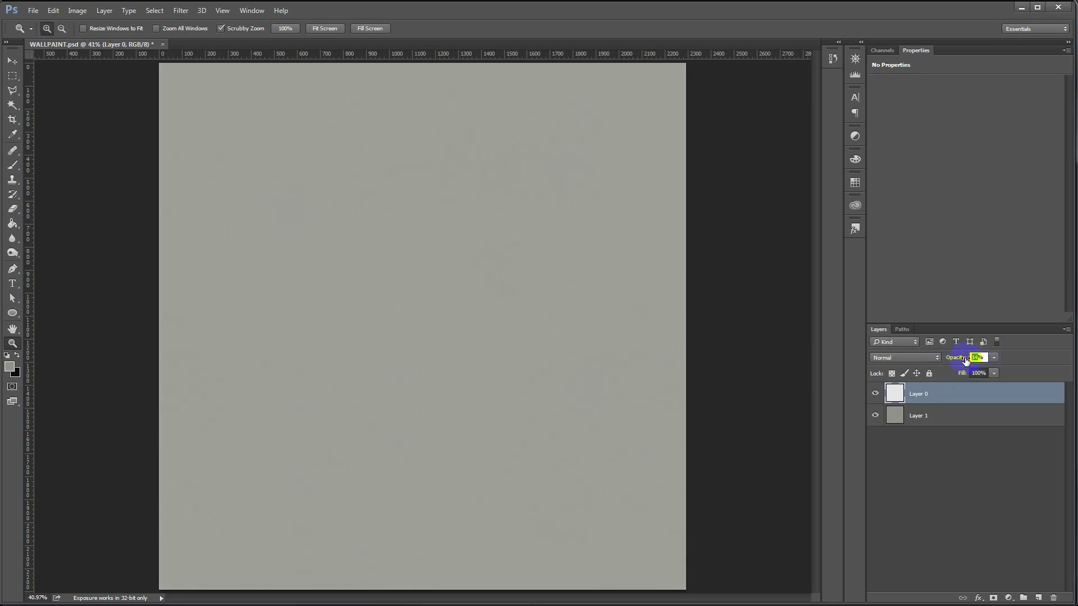
text(10)
key(Return)
click(238, 486)
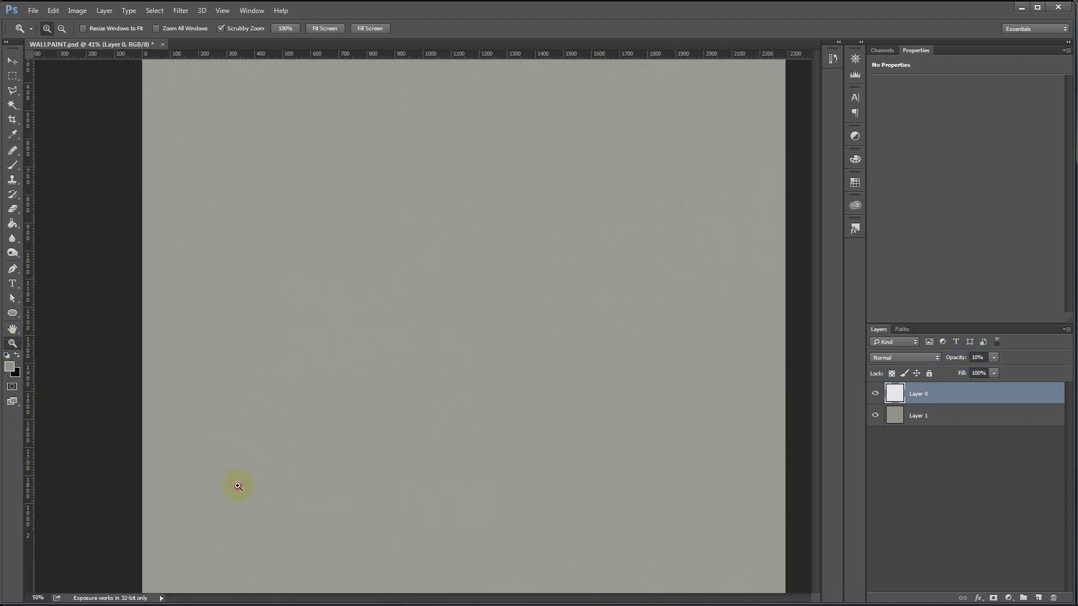
click(310, 464)
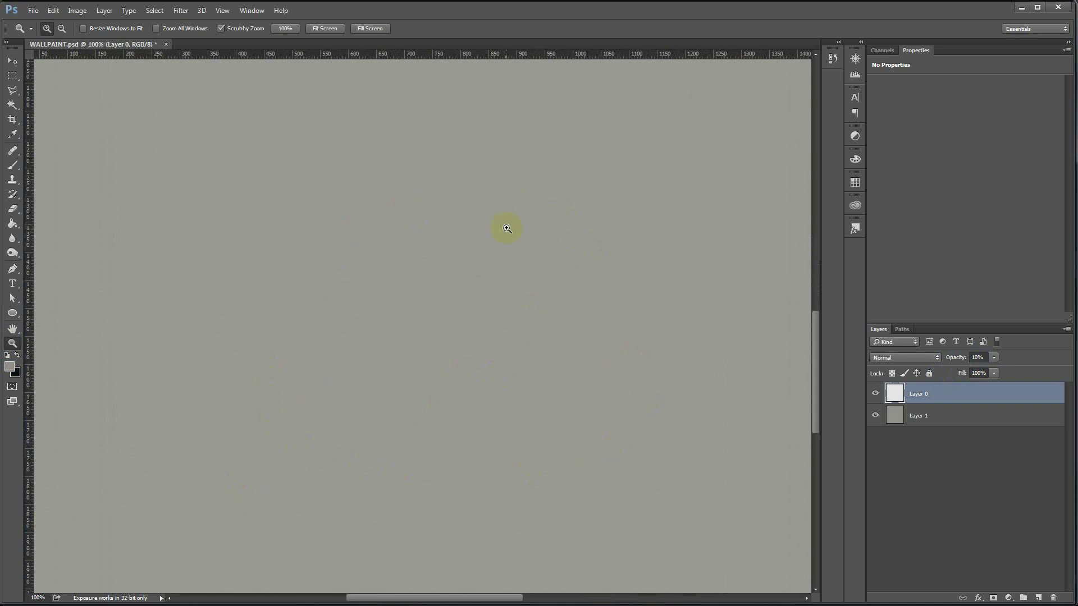
right_click(306, 230)
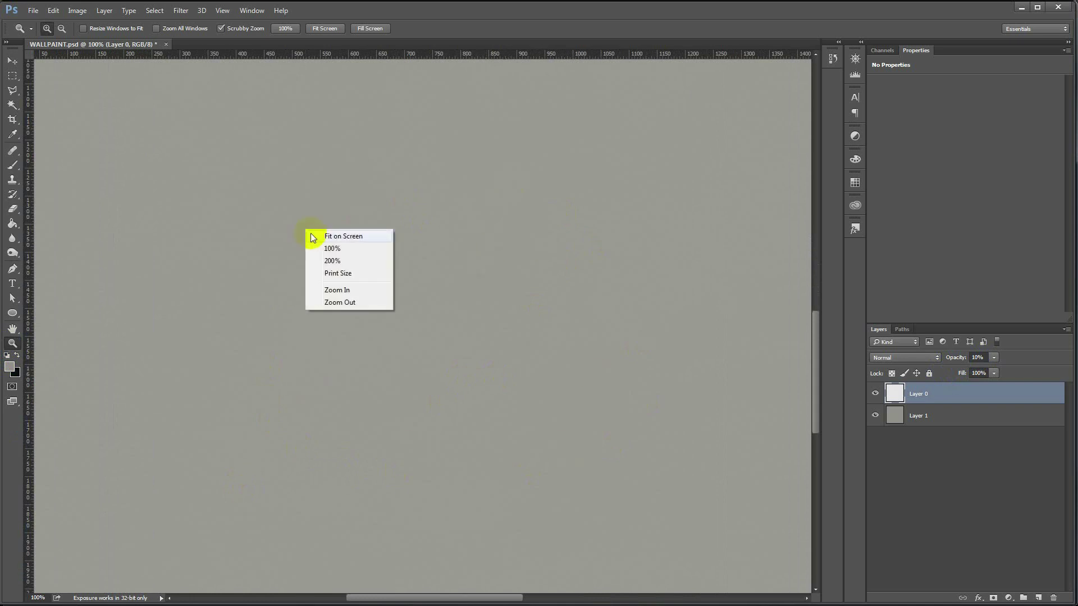
click(337, 236)
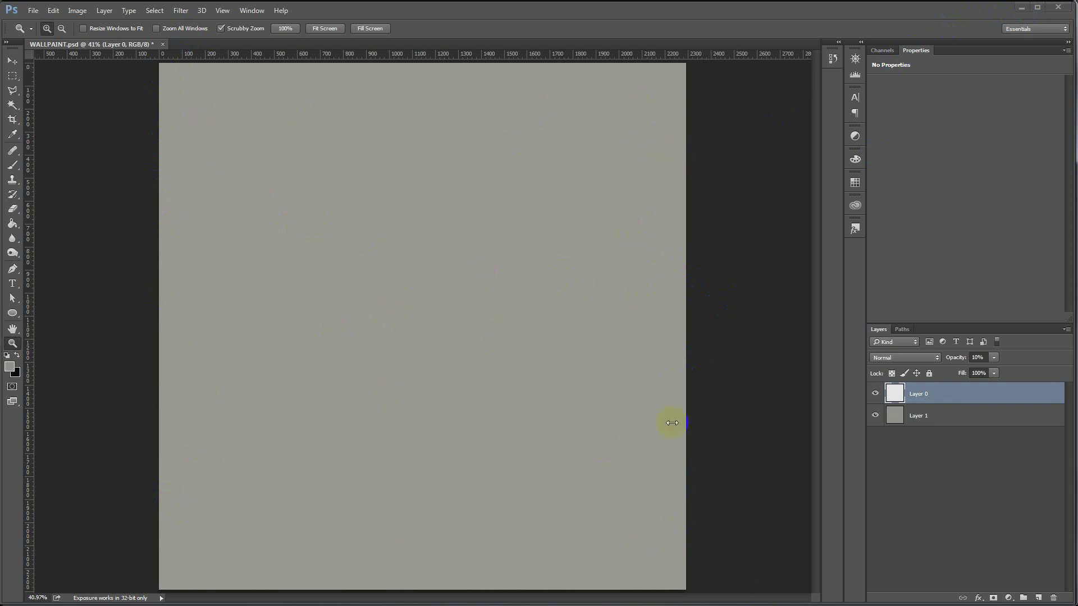
- Select Layer 1 and set the foreground colour to pale cream #fff0c7
click(894, 415)
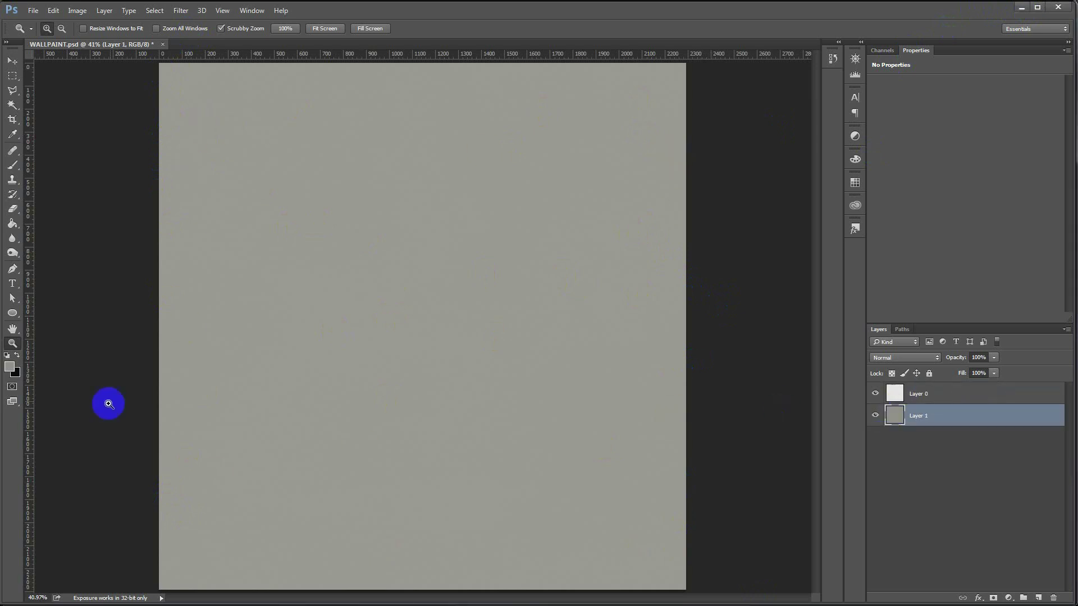
click(9, 366)
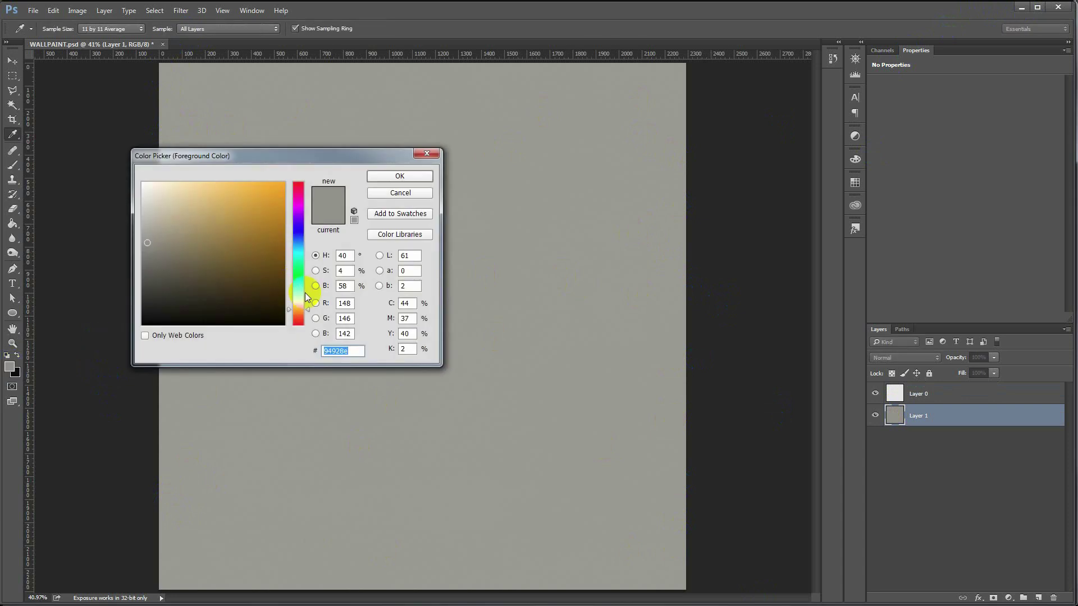
click(302, 309)
drag(222, 197, 173, 177)
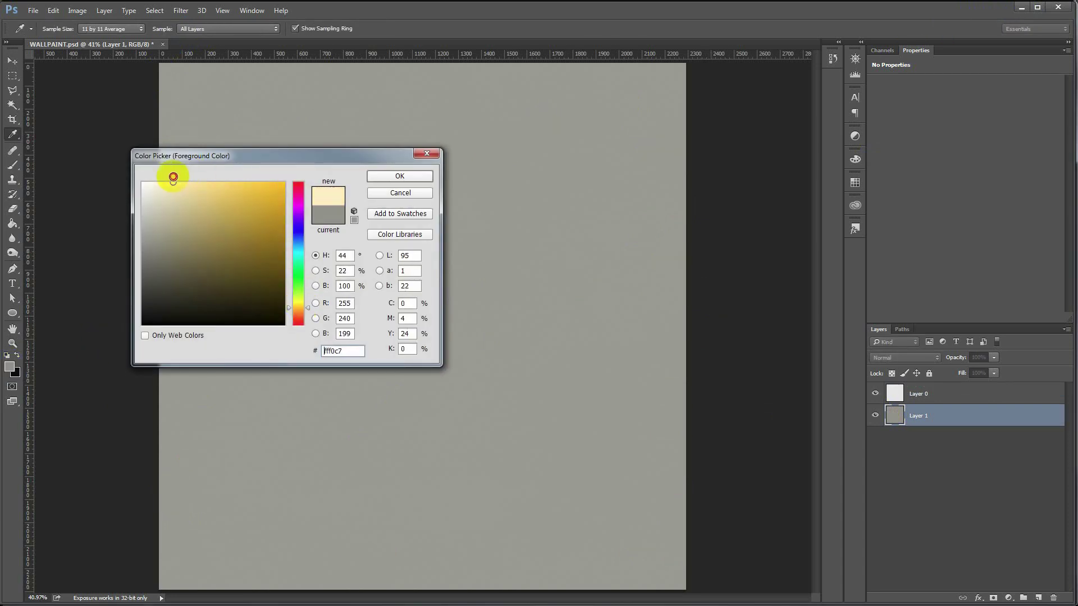
click(396, 177)
key(z)
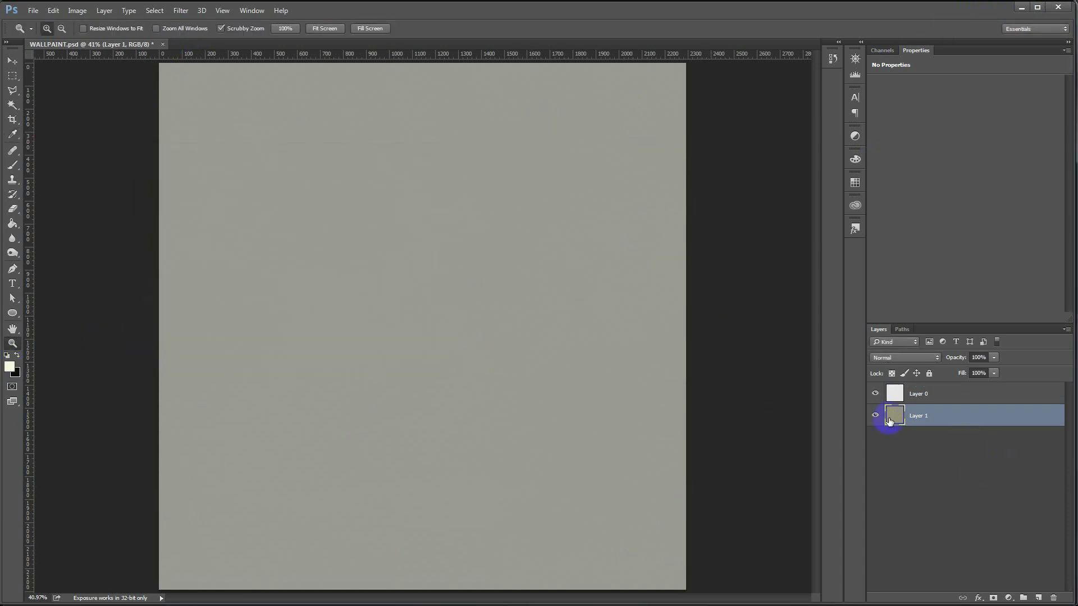
- Fill Layer 1 with the cream foreground colour using Edit > Fill
click(53, 10)
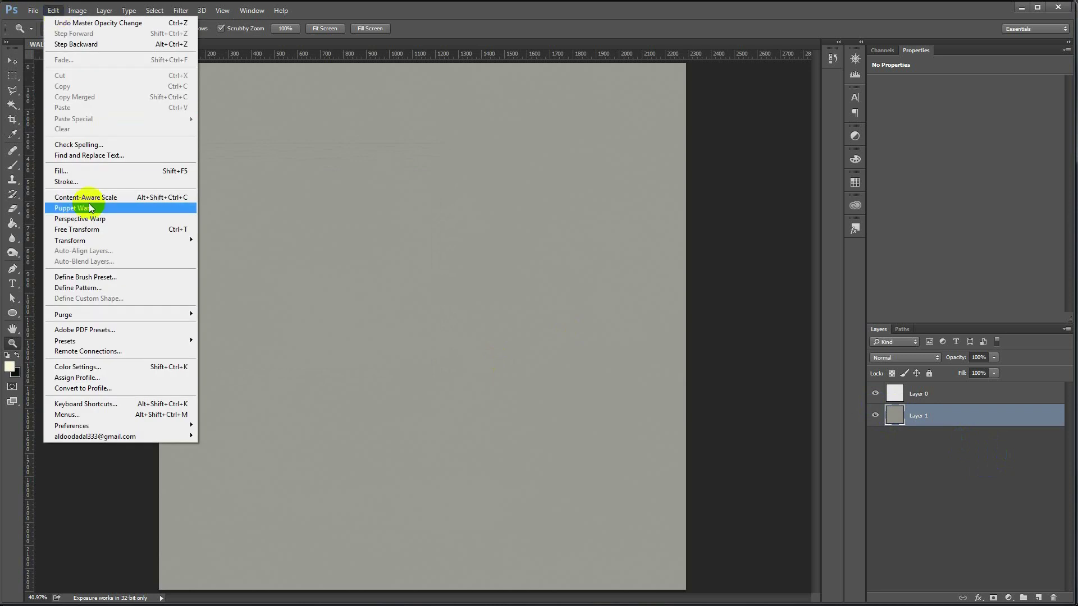
click(90, 170)
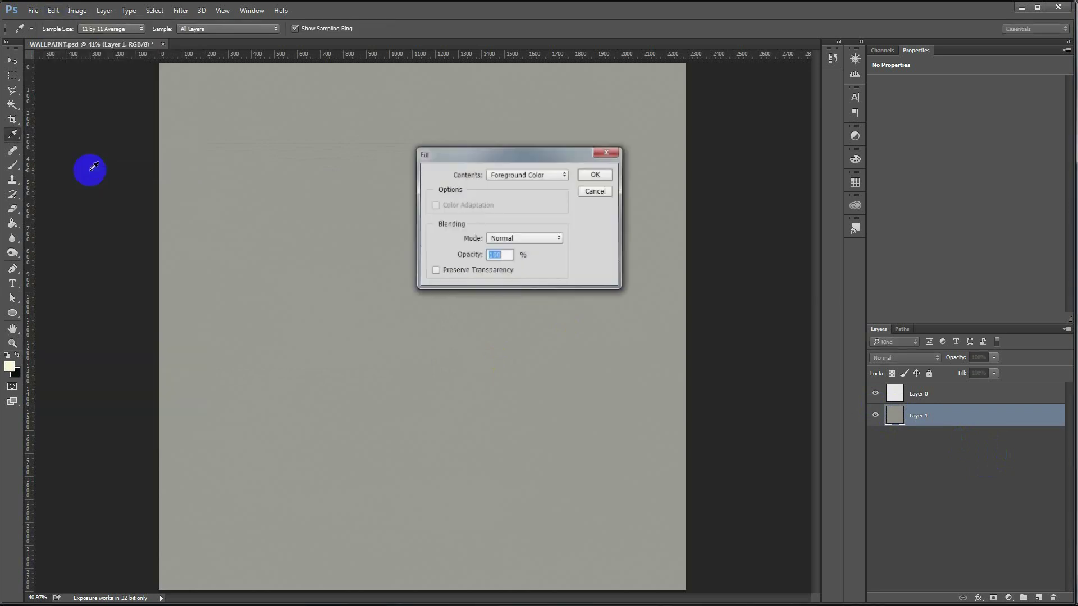
click(606, 175)
key(z)
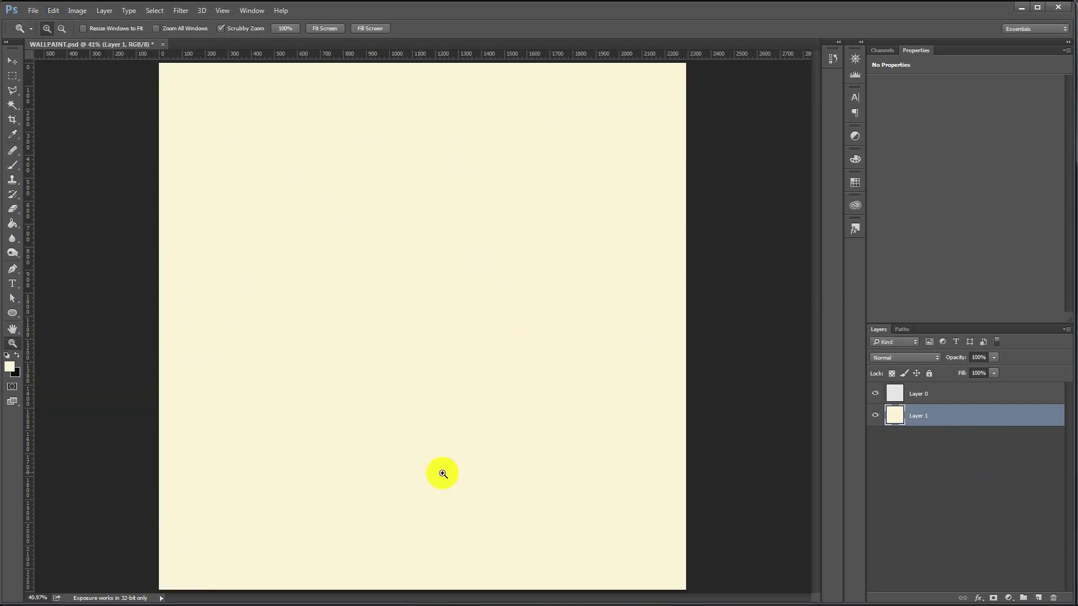
click(339, 424)
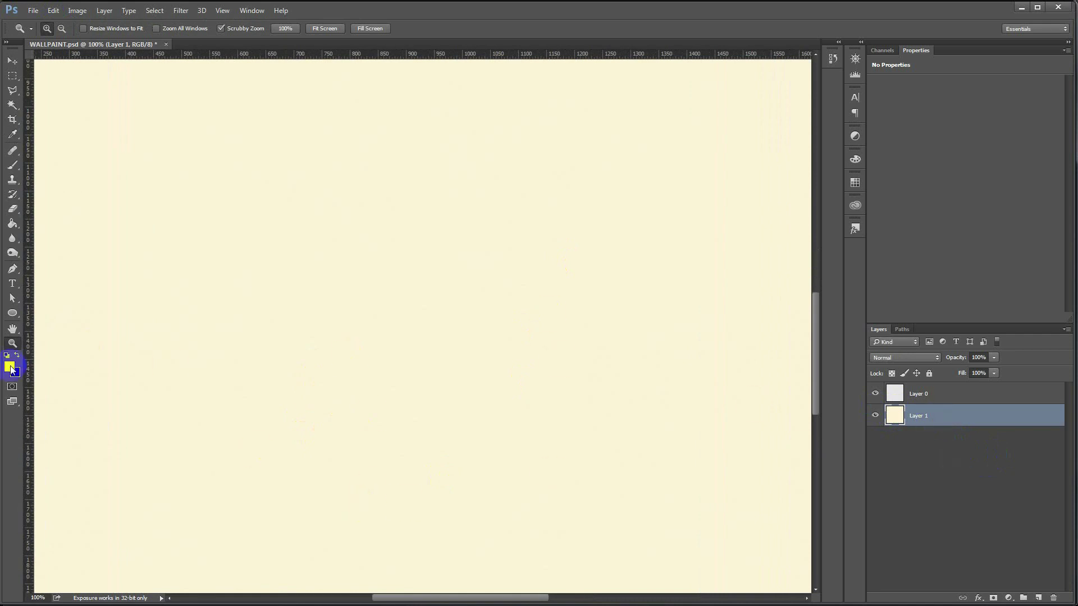
right_click(400, 225)
click(406, 227)
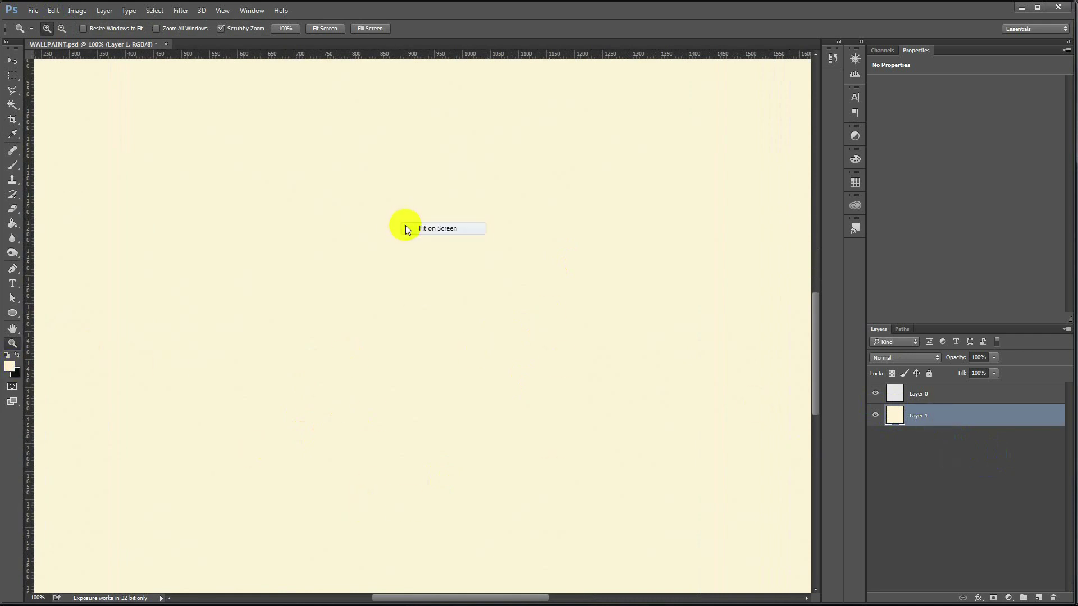